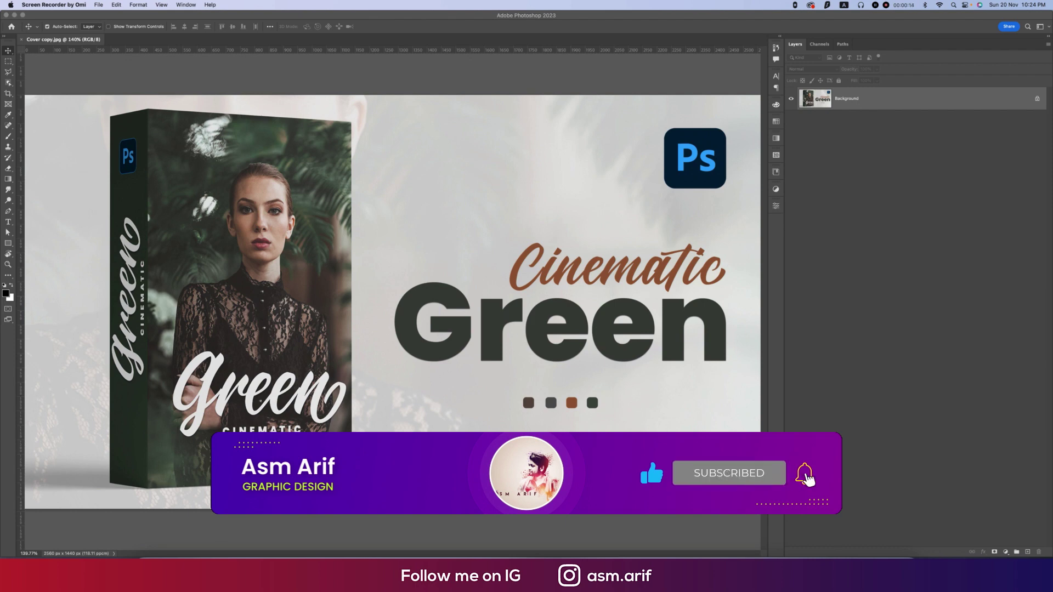
Step: Open op.jpg and main.jpg as separate documents
{"action": "left_click", "coordinate": [98, 5]}
{"action": "left_click", "coordinate": [131, 126]}
{"action": "left_click", "coordinate": [63, 5]}
{"action": "left_click", "coordinate": [74, 26]}
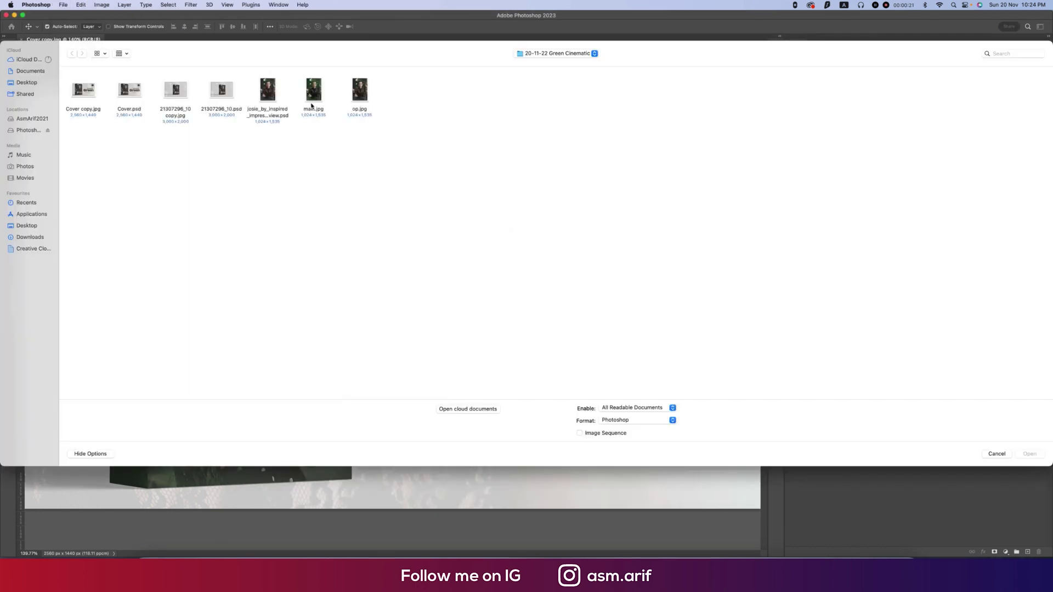
{"action": "left_click", "coordinate": [360, 89]}
{"action": "double_click", "coordinate": [362, 93]}
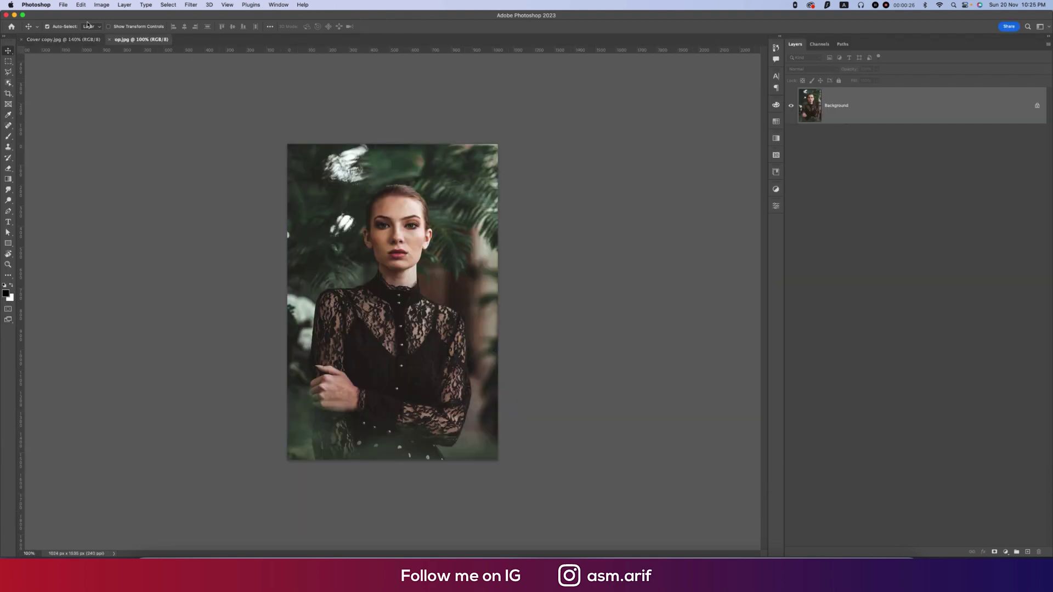
{"action": "left_click", "coordinate": [68, 8]}
{"action": "left_click", "coordinate": [75, 26]}
{"action": "double_click", "coordinate": [312, 93]}
Step: Compare op.jpg against main.jpg, then close op.jpg
{"action": "left_click", "coordinate": [149, 40]}
{"action": "left_click", "coordinate": [214, 40]}
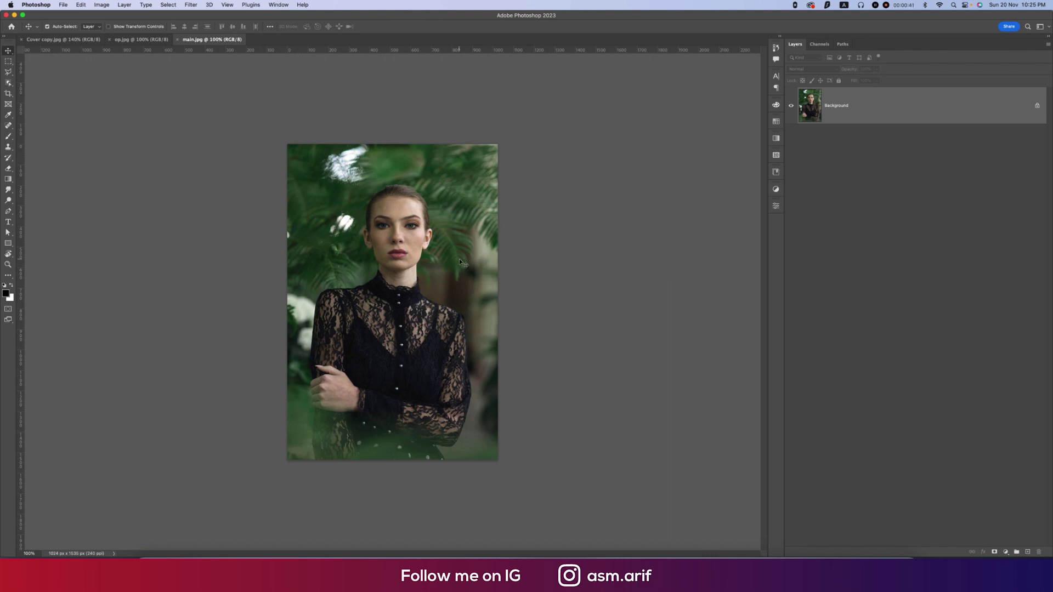
{"action": "left_click", "coordinate": [109, 40]}
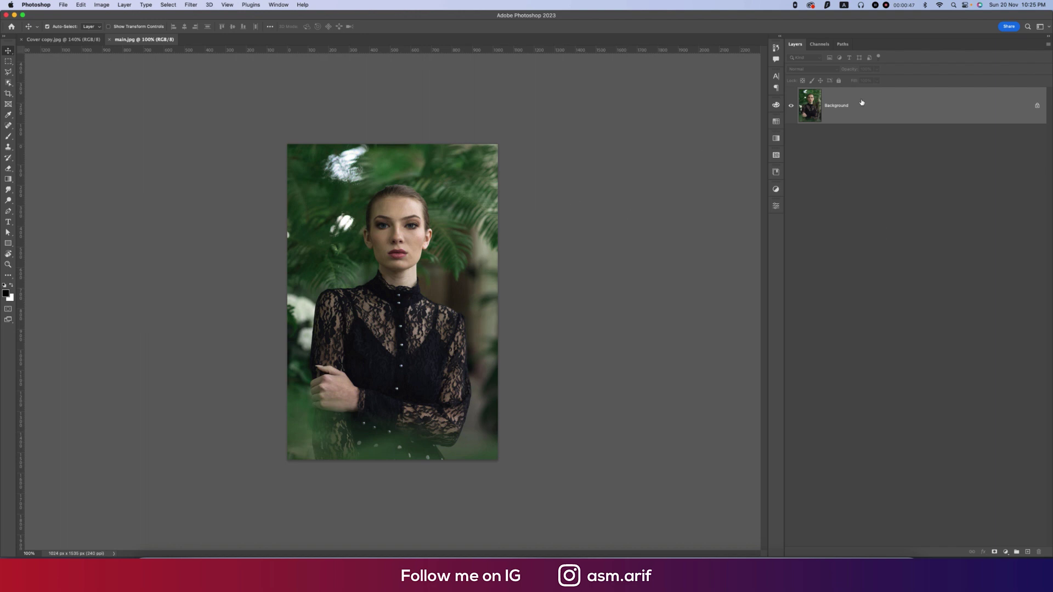
Step: Duplicate the Background layer and apply the Camera Raw Filter to the Background copy
{"action": "left_click_drag", "start_coordinate": [987, 120], "coordinate": [1028, 552]}
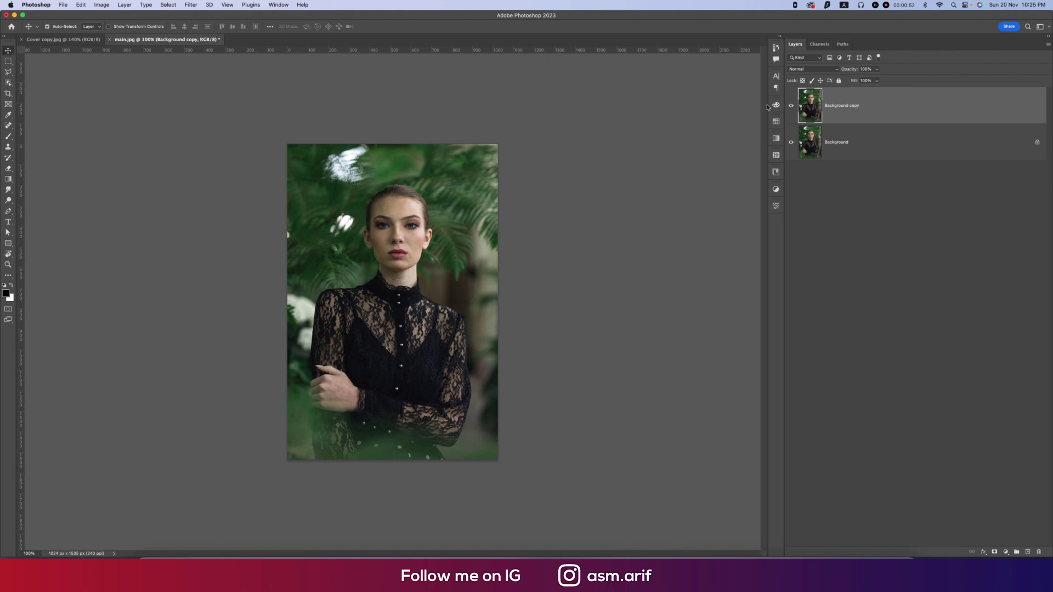
{"action": "left_click", "coordinate": [191, 5]}
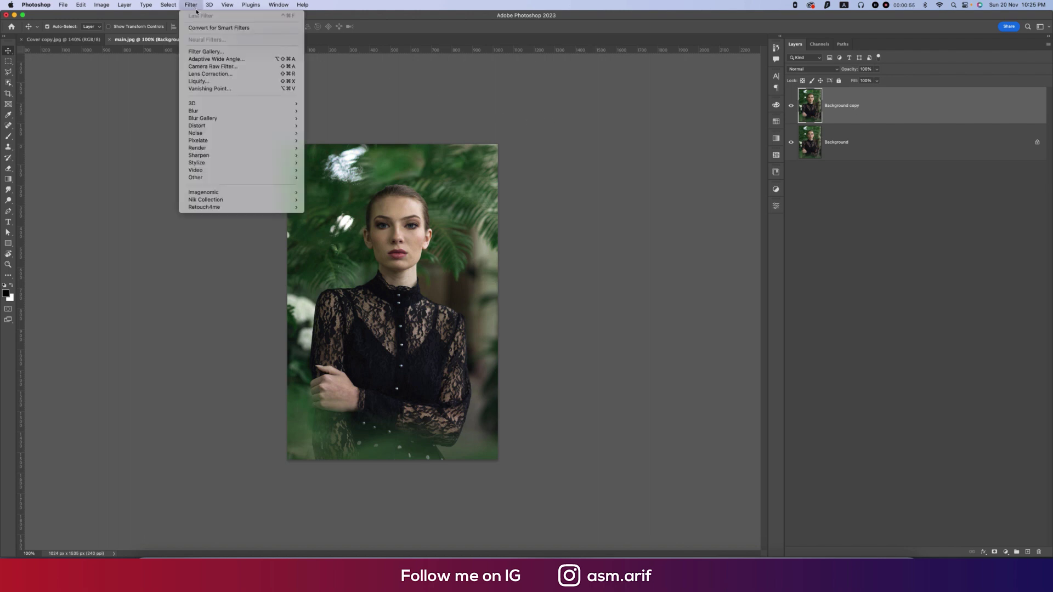
{"action": "left_click", "coordinate": [212, 66]}
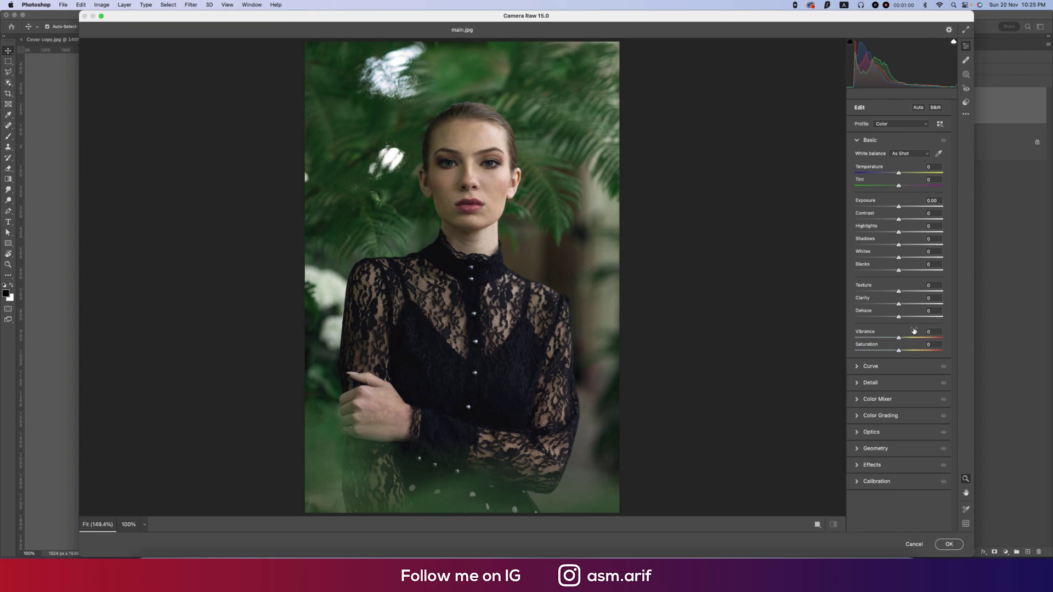
Step: Cool Temperature to -11, set Exposure -0.15, Dehaze +5 and Vibrance -22
{"action": "mouse_move", "coordinate": [913, 331]}
{"action": "left_click_drag", "start_coordinate": [898, 174], "coordinate": [895, 176]}
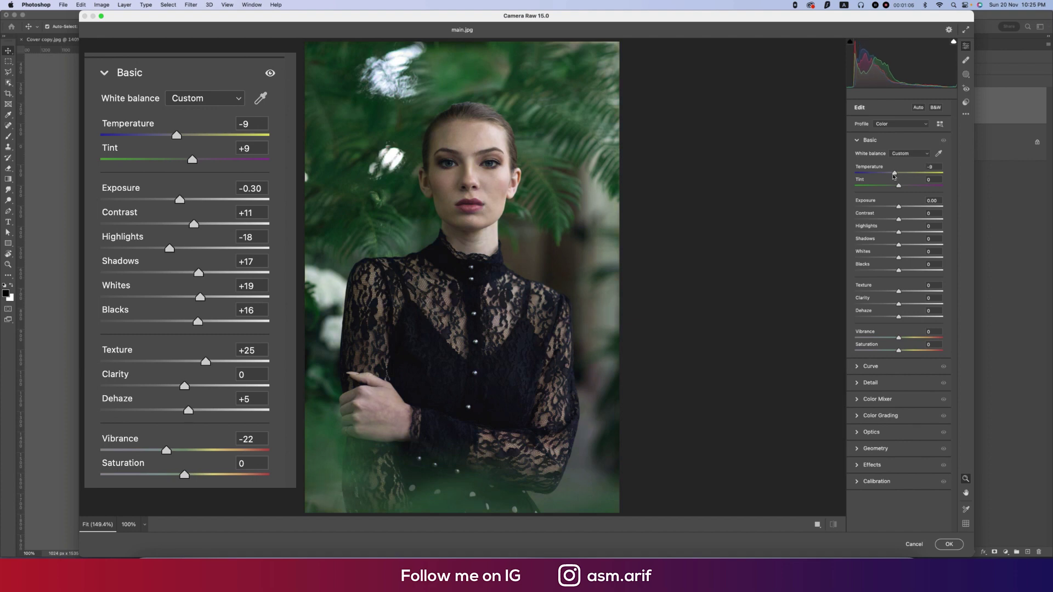
{"action": "left_click_drag", "start_coordinate": [901, 210], "coordinate": [906, 273]}
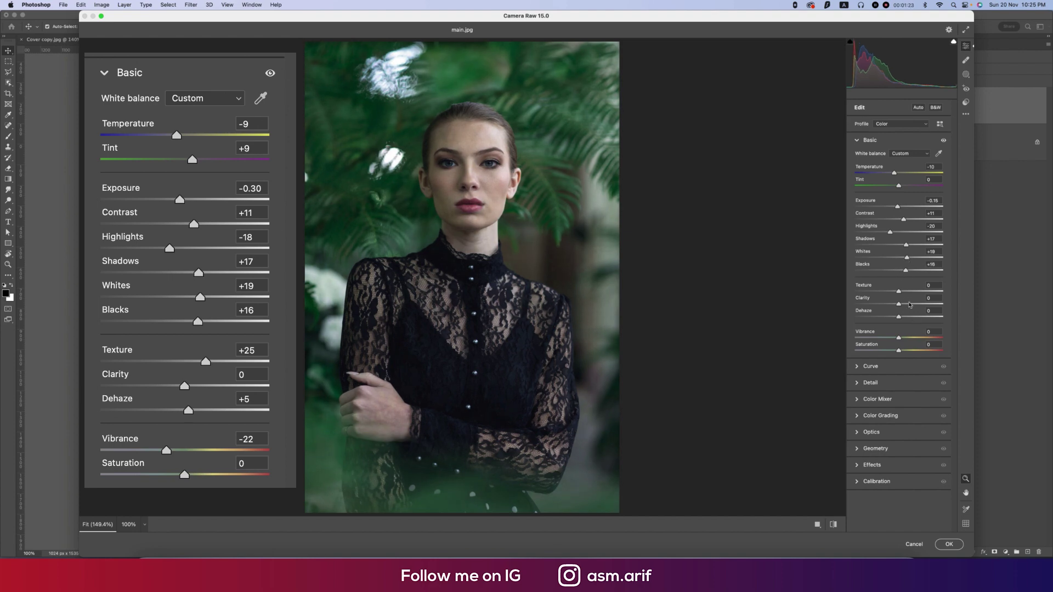
{"action": "left_click", "coordinate": [934, 313]}
{"action": "type", "text": "5"}
{"action": "left_click_drag", "start_coordinate": [899, 341], "coordinate": [889, 339]}
{"action": "left_click_drag", "start_coordinate": [895, 176], "coordinate": [905, 189]}
Step: Lift the curve's black point and raise an upper-midtone point, then compare before/after
{"action": "left_click", "coordinate": [902, 367]}
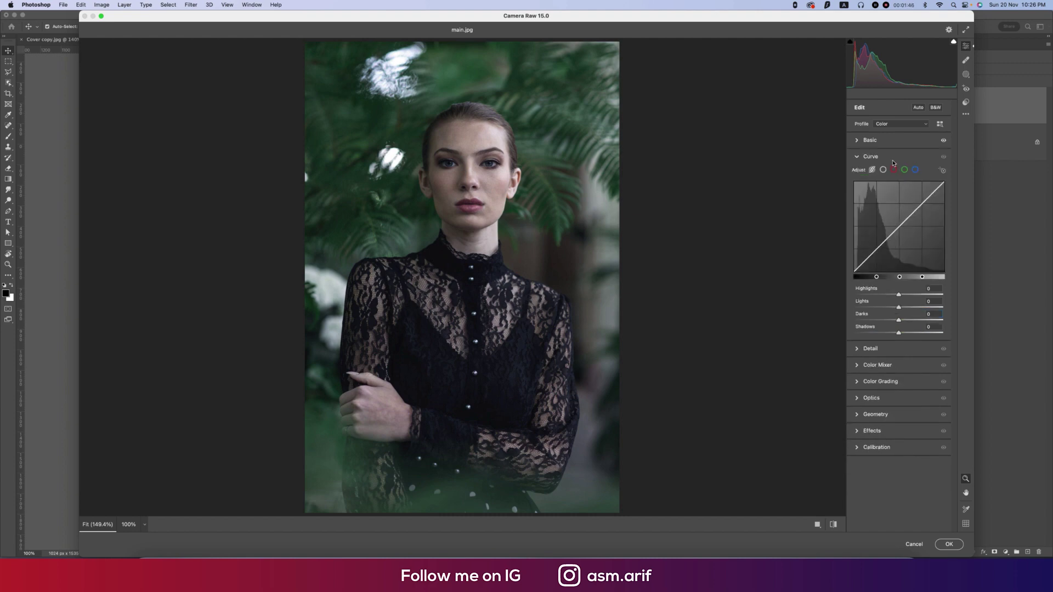
{"action": "left_click", "coordinate": [878, 251]}
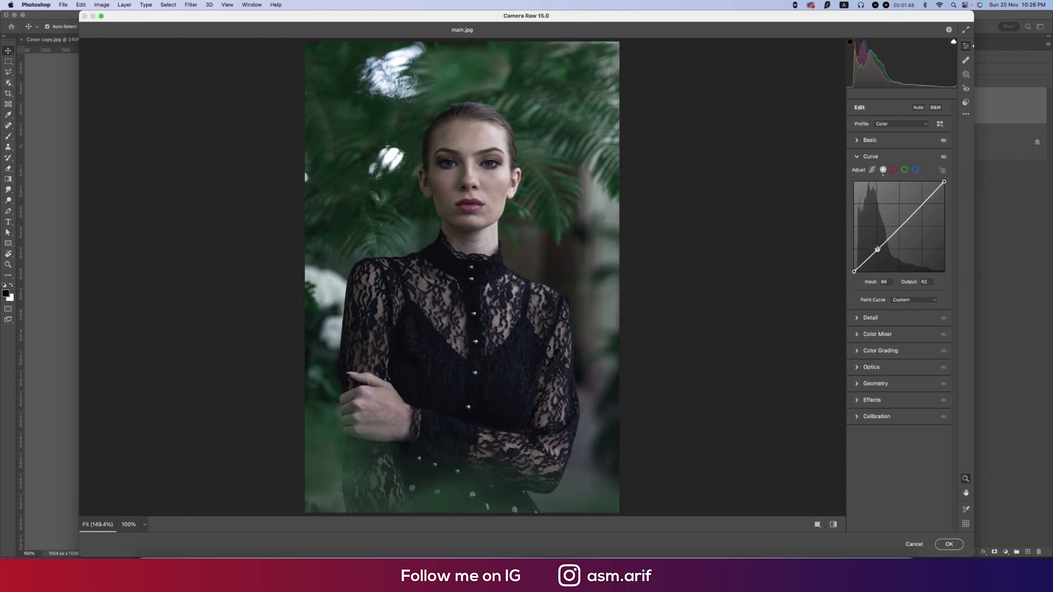
{"action": "left_click_drag", "start_coordinate": [855, 271], "coordinate": [855, 268]}
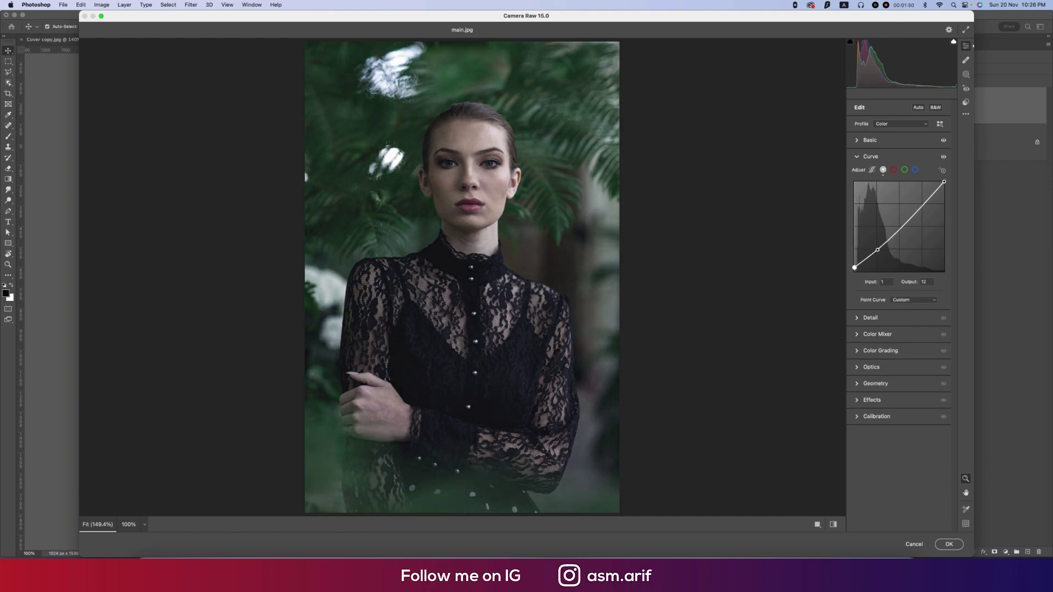
{"action": "left_click", "coordinate": [918, 214]}
{"action": "left_click_drag", "start_coordinate": [918, 214], "coordinate": [918, 211]}
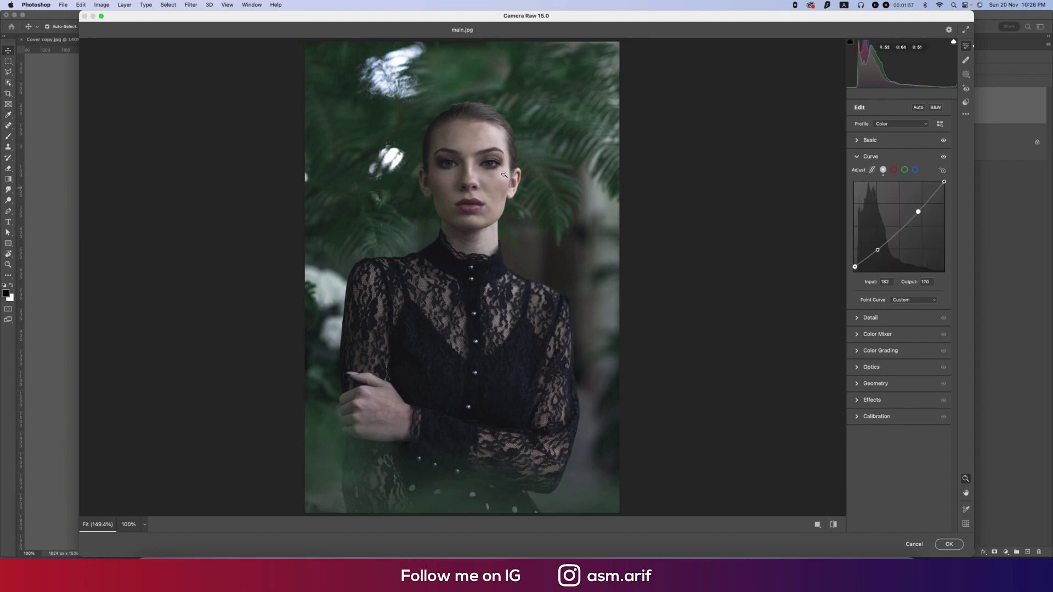
{"action": "left_click", "coordinate": [834, 524]}
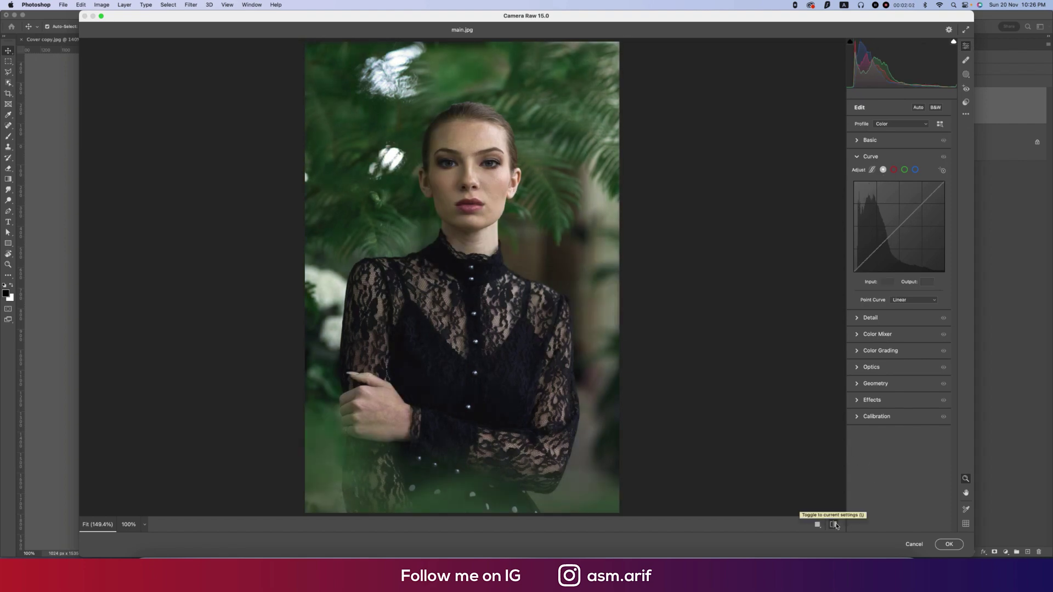
{"action": "left_click", "coordinate": [834, 525]}
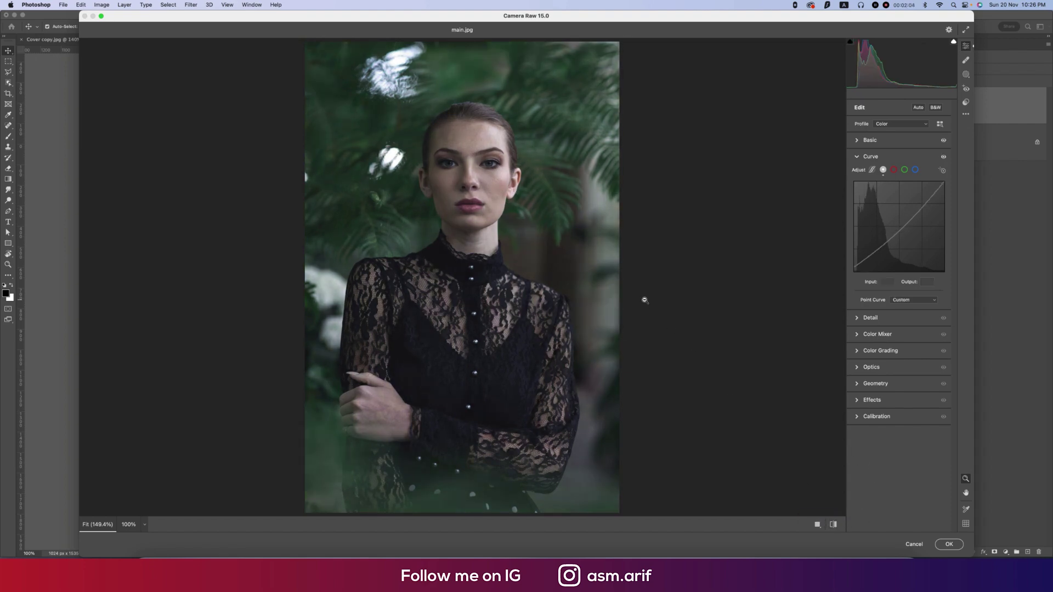
Step: Set Noise Reduction to 10 and Color Noise Reduction to 14 in Detail
{"action": "left_click", "coordinate": [872, 157]}
{"action": "left_click", "coordinate": [860, 173]}
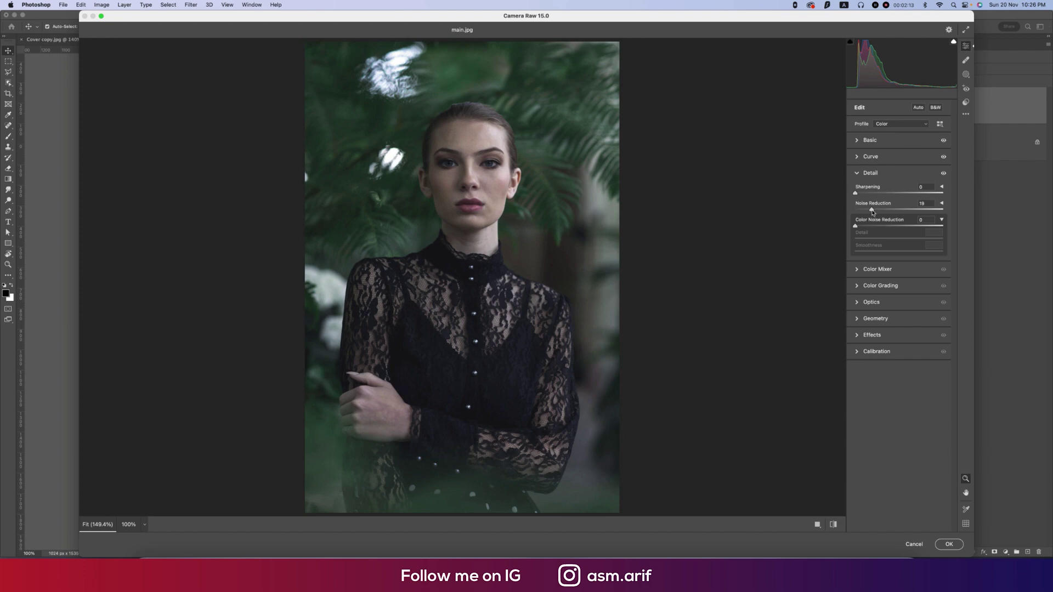
{"action": "left_click_drag", "start_coordinate": [870, 213], "coordinate": [871, 226]}
{"action": "left_click", "coordinate": [859, 173]}
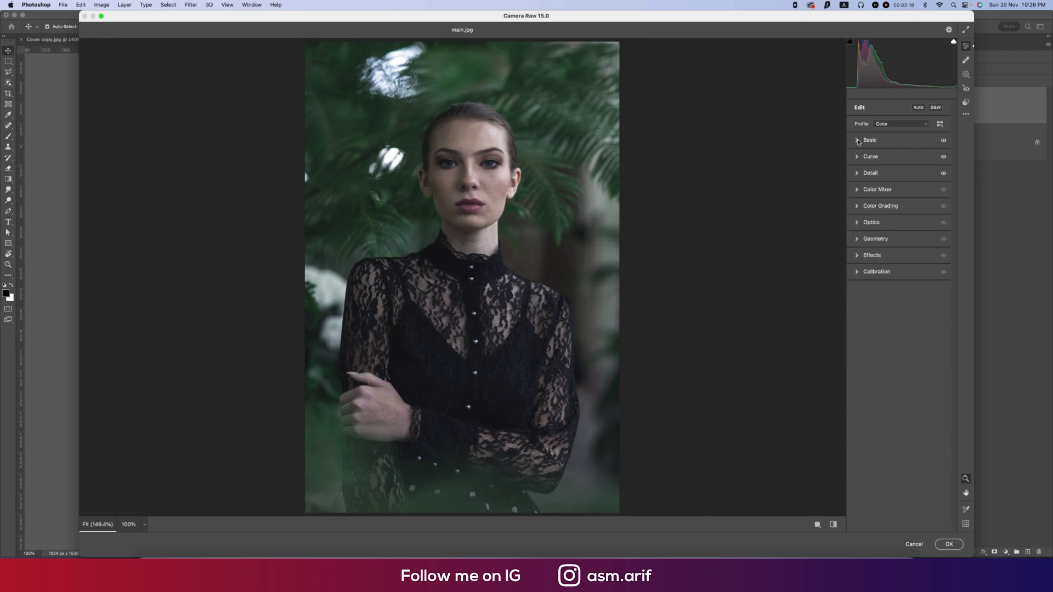
Step: Set Texture to +25 in the Basic panel, checking the photo at 100%
{"action": "left_click", "coordinate": [858, 141]}
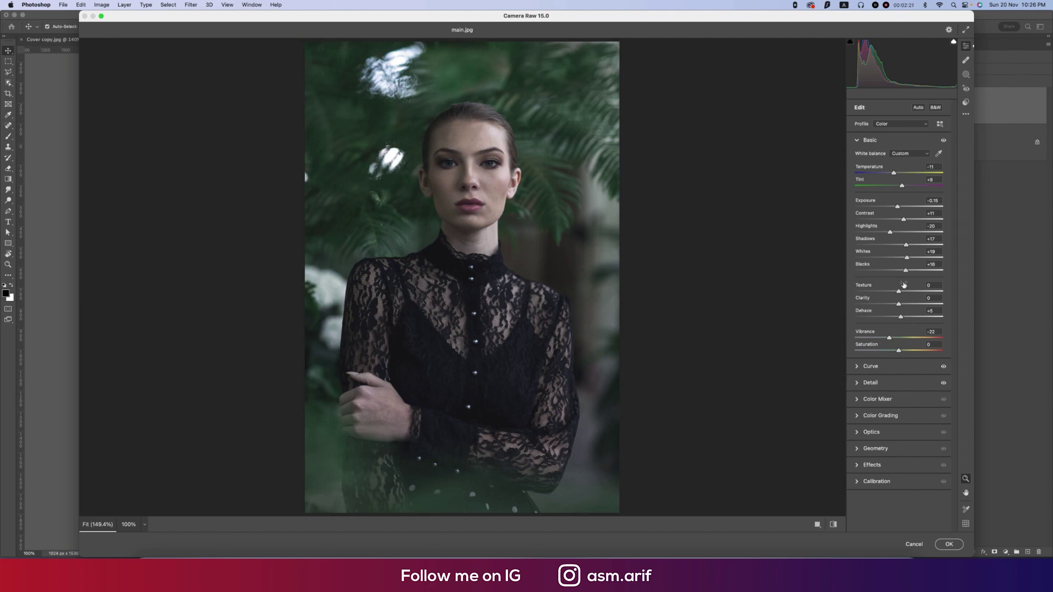
{"action": "left_click_drag", "start_coordinate": [904, 285], "coordinate": [912, 286]}
{"action": "left_click", "coordinate": [489, 180]}
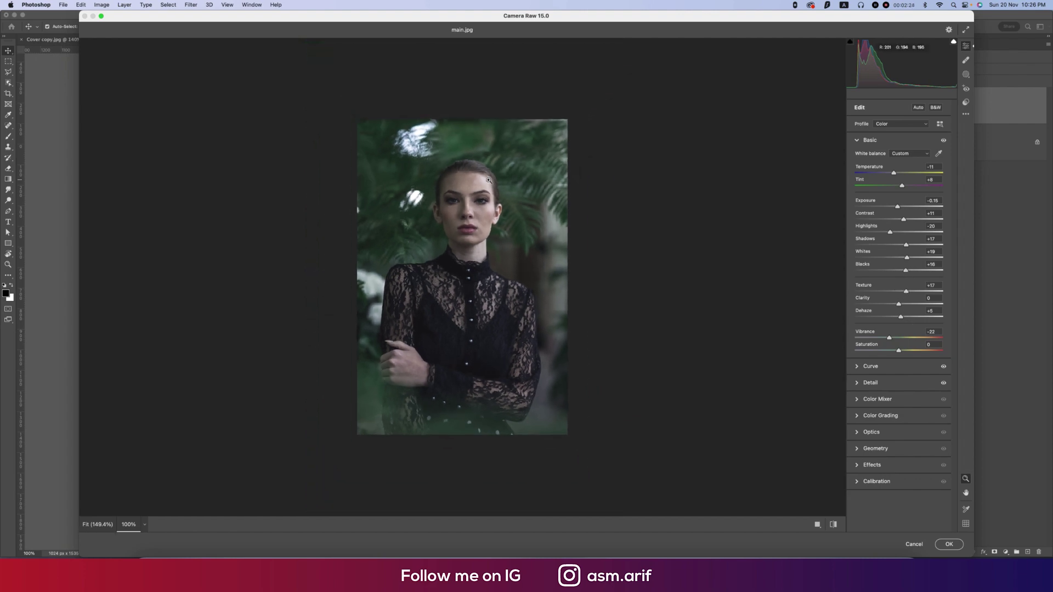
{"action": "left_click", "coordinate": [477, 203]}
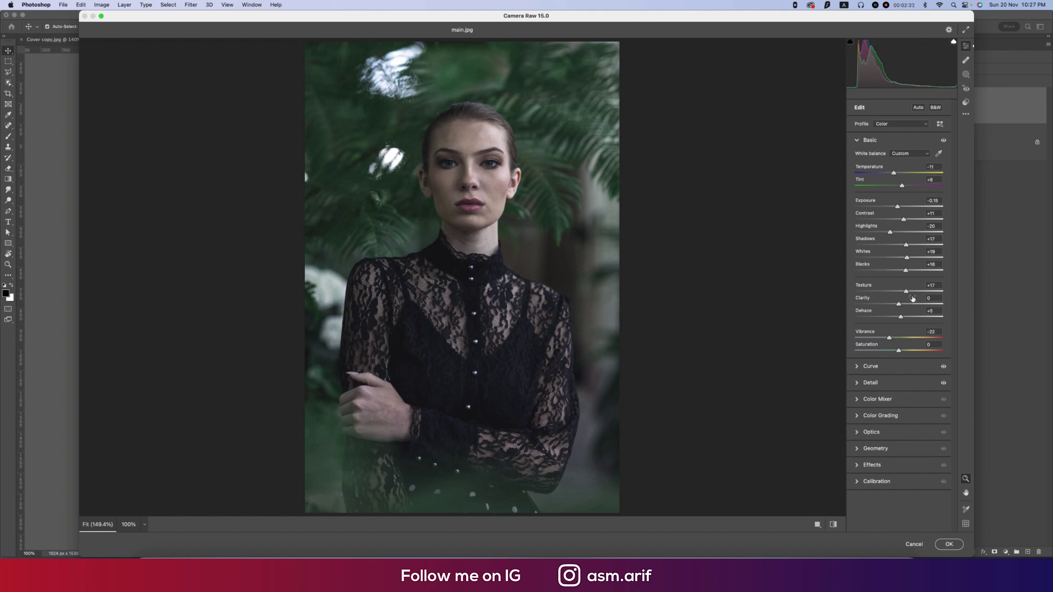
{"action": "left_click", "coordinate": [932, 285]}
{"action": "type", "text": "25"}
{"action": "key", "text": "BackSpace"}
{"action": "key", "text": "BackSpace"}
{"action": "type", "text": "-100"}
{"action": "key", "text": "Return"}
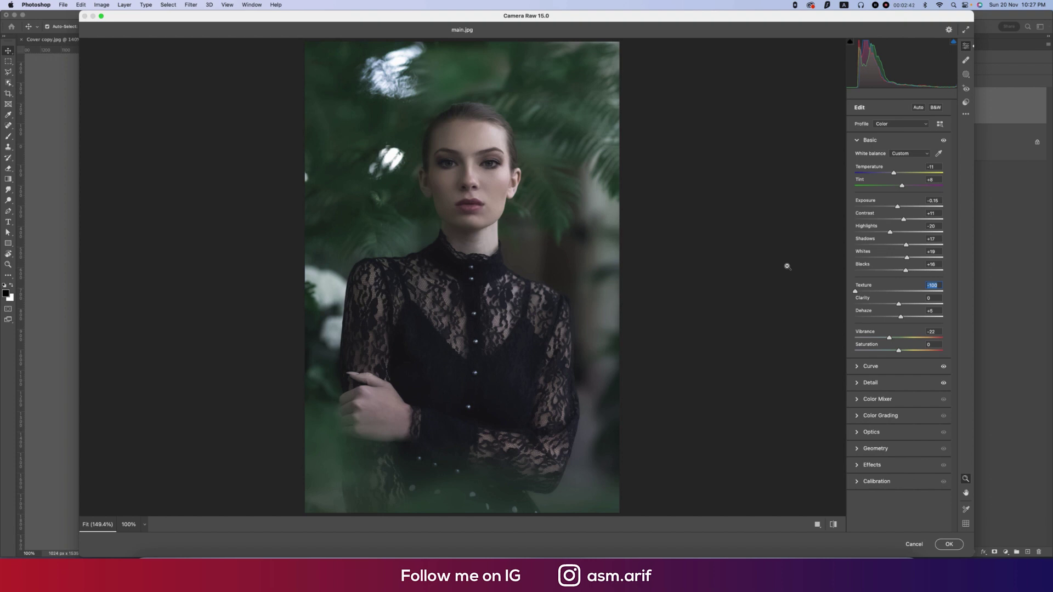
{"action": "type", "text": "25"}
{"action": "key", "text": "Return"}
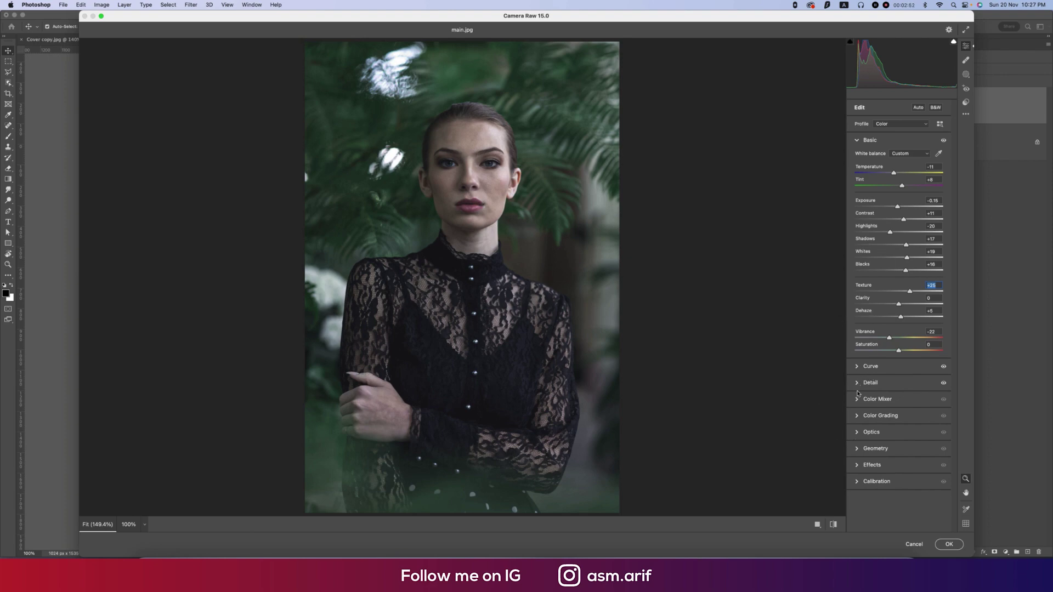
Step: Open the Color Mixer's HSL adjustments, viewing the Hue and Saturation sliders
{"action": "left_click", "coordinate": [878, 399]}
{"action": "left_click", "coordinate": [912, 216]}
{"action": "left_click", "coordinate": [883, 216]}
{"action": "left_click", "coordinate": [861, 216]}
{"action": "left_click", "coordinate": [881, 216]}
Step: Brighten Reds luminance to +13 and darken Greens luminance to -22
{"action": "left_click", "coordinate": [910, 216]}
{"action": "left_click", "coordinate": [860, 216]}
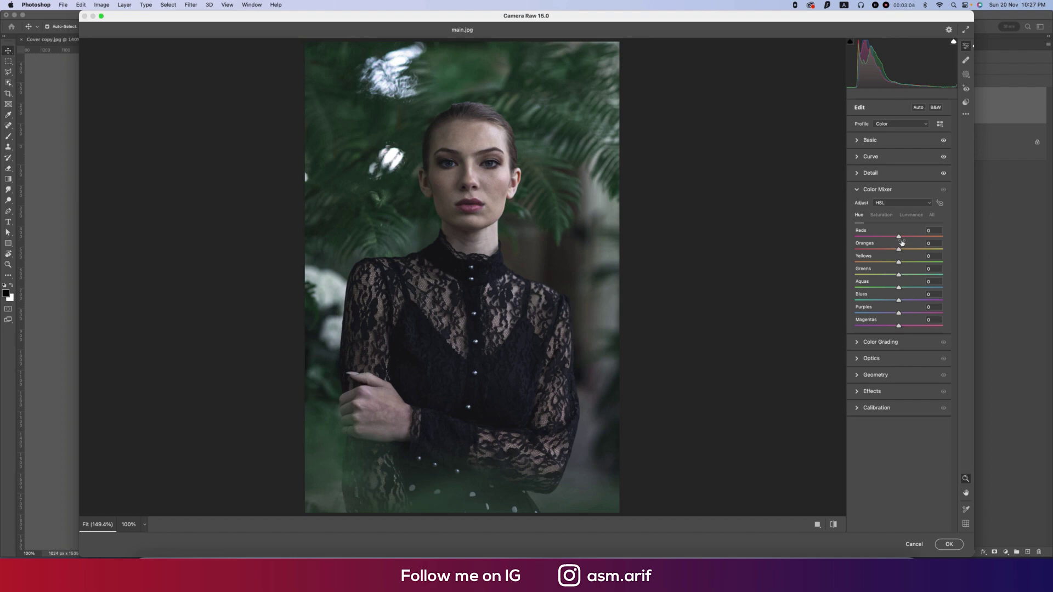
{"action": "left_click", "coordinate": [891, 215]}
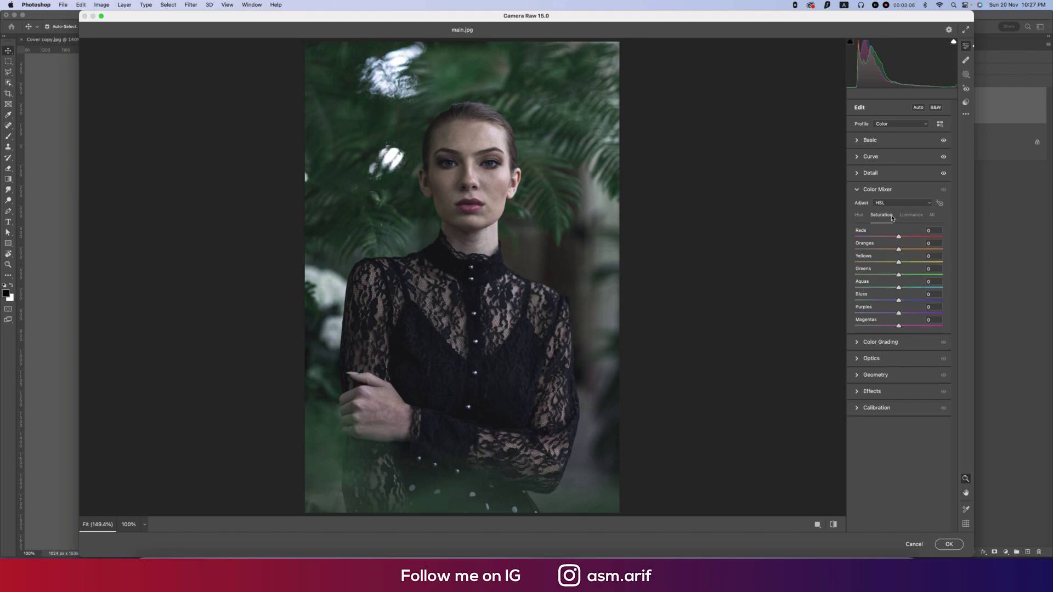
{"action": "left_click", "coordinate": [912, 217]}
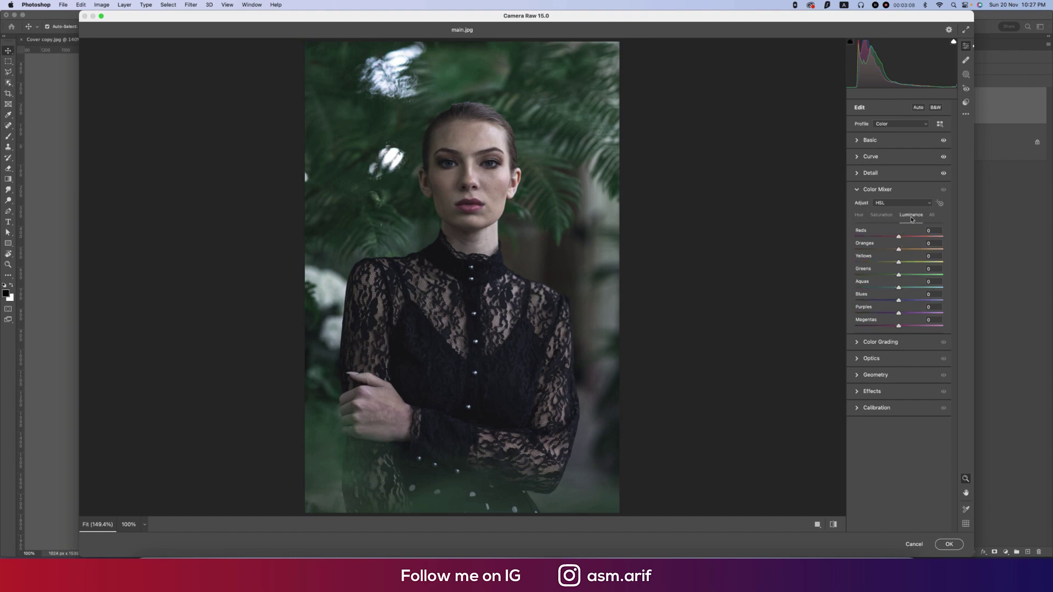
{"action": "left_click", "coordinate": [859, 215]}
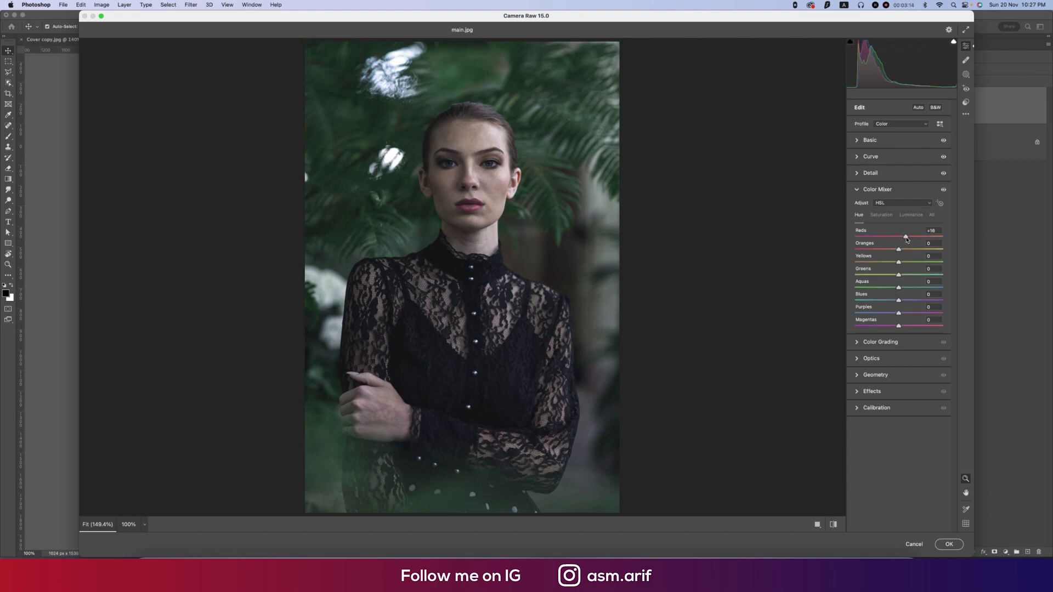
{"action": "left_click", "coordinate": [890, 218]}
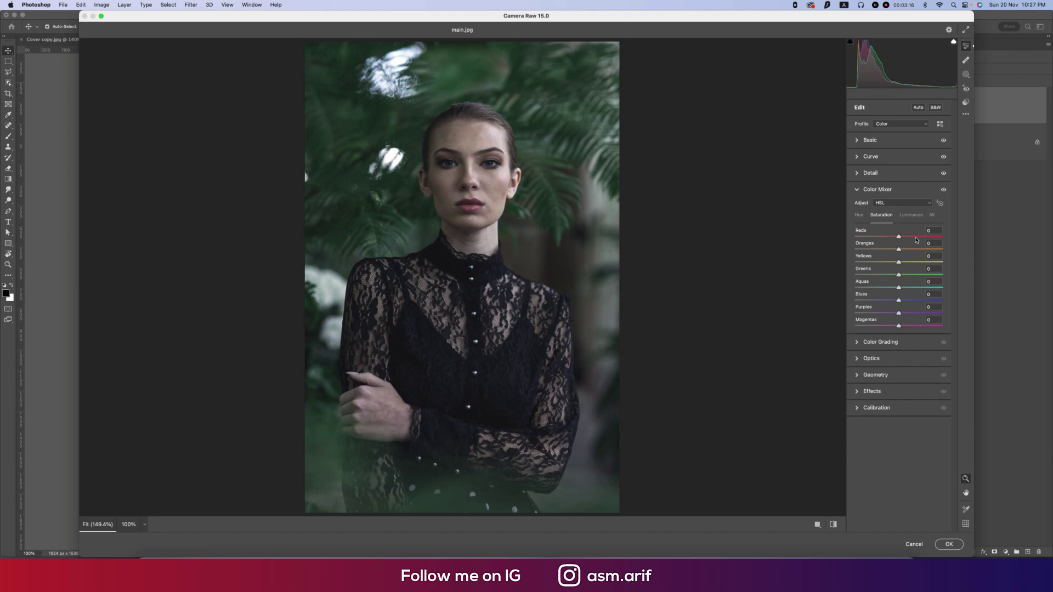
{"action": "left_click", "coordinate": [912, 215]}
{"action": "left_click_drag", "start_coordinate": [900, 240], "coordinate": [906, 241]}
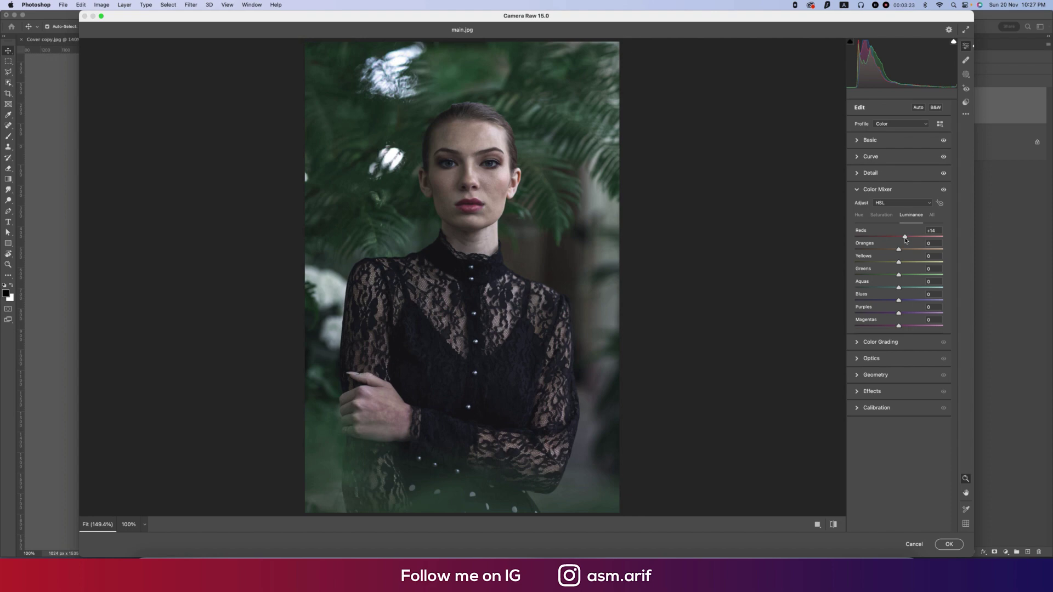
{"action": "left_click", "coordinate": [834, 525]}
{"action": "left_click", "coordinate": [833, 526]}
{"action": "mouse_move", "coordinate": [898, 277]}
{"action": "left_mouse_down"}
{"action": "mouse_move", "coordinate": [889, 277]}
{"action": "mouse_move", "coordinate": [915, 278]}
{"action": "left_mouse_up"}
Step: Boost Oranges saturation to +9 in the Color Mixer
{"action": "left_click", "coordinate": [887, 217]}
{"action": "left_click", "coordinate": [860, 216]}
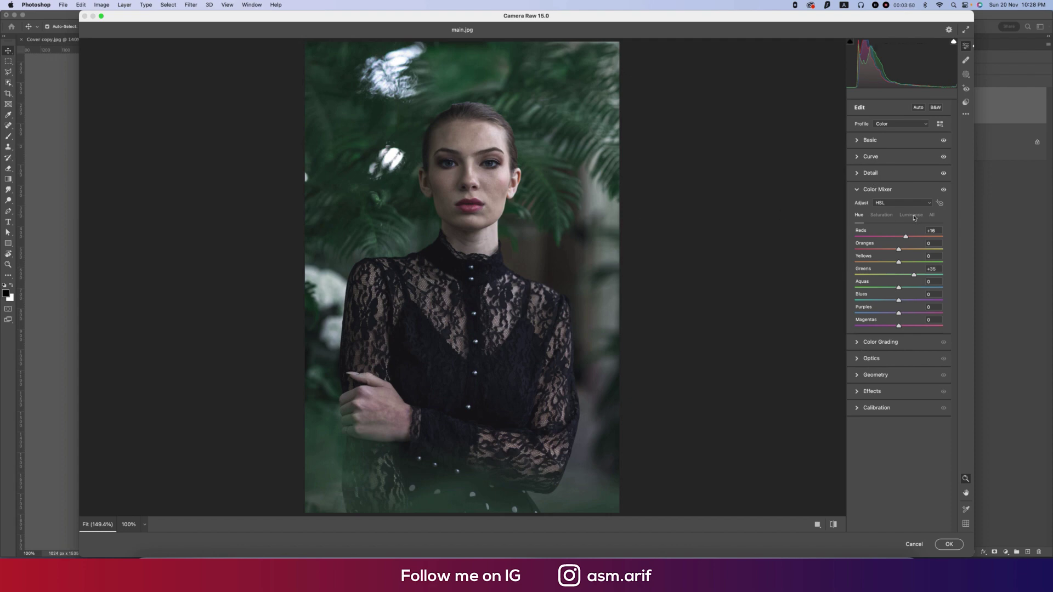
{"action": "left_click", "coordinate": [880, 221]}
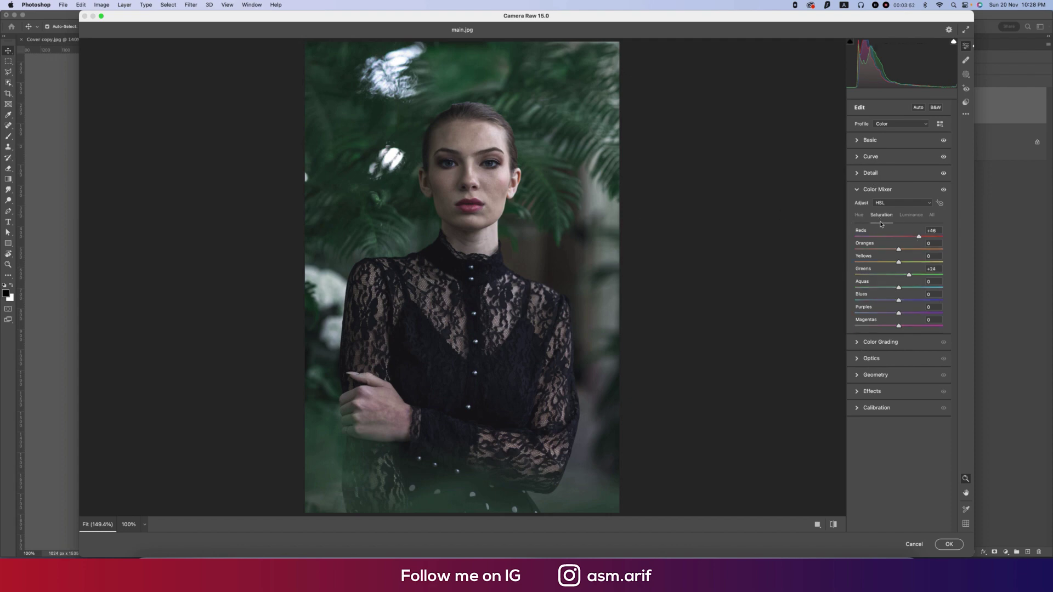
{"action": "left_click_drag", "start_coordinate": [899, 250], "coordinate": [903, 249]}
{"action": "left_click", "coordinate": [911, 214]}
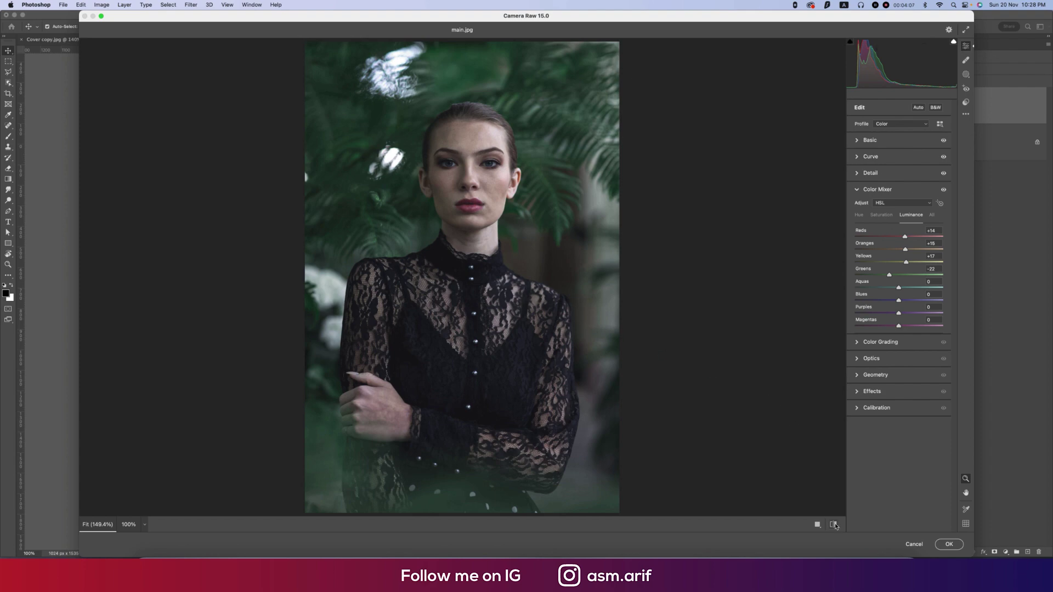
{"action": "left_click", "coordinate": [860, 142]}
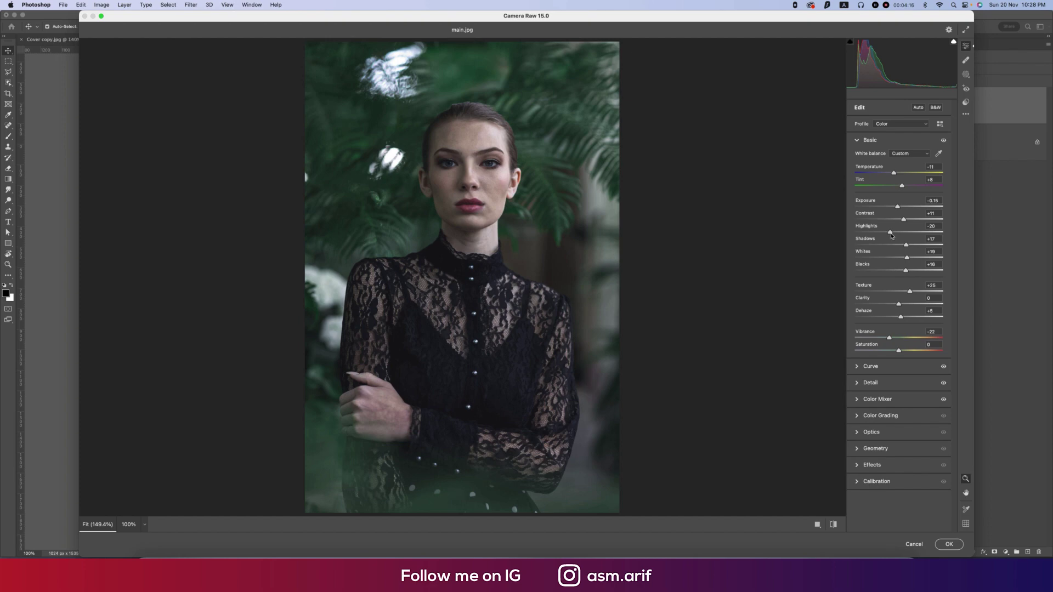
Step: Pull Highlights down to -18 and Exposure to -0.30 in the Basic panel
{"action": "left_click_drag", "start_coordinate": [890, 234], "coordinate": [884, 233]}
{"action": "left_click_drag", "start_coordinate": [885, 233], "coordinate": [899, 209]}
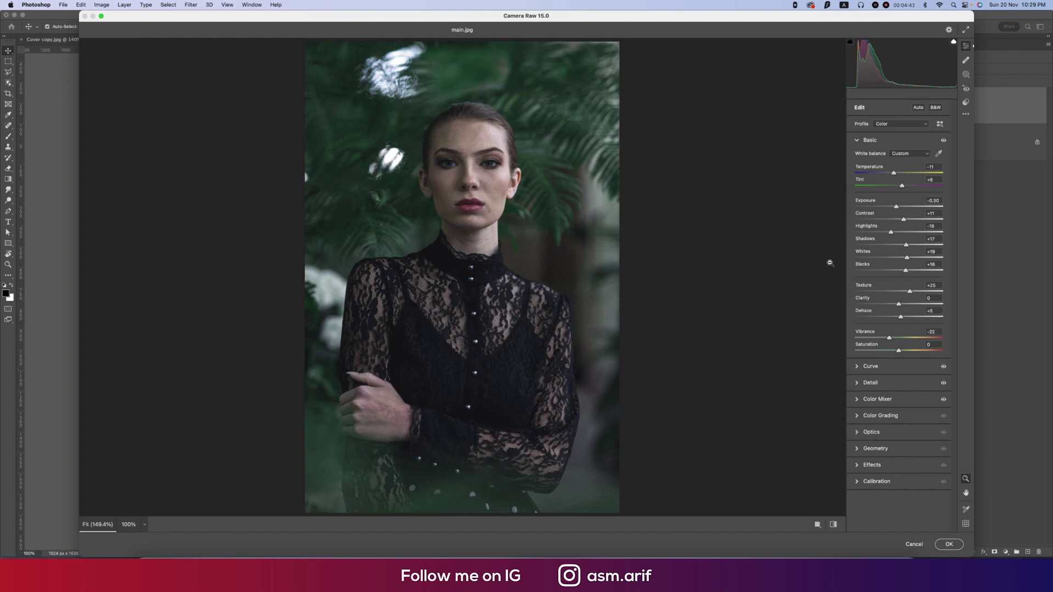
{"action": "left_click", "coordinate": [879, 415]}
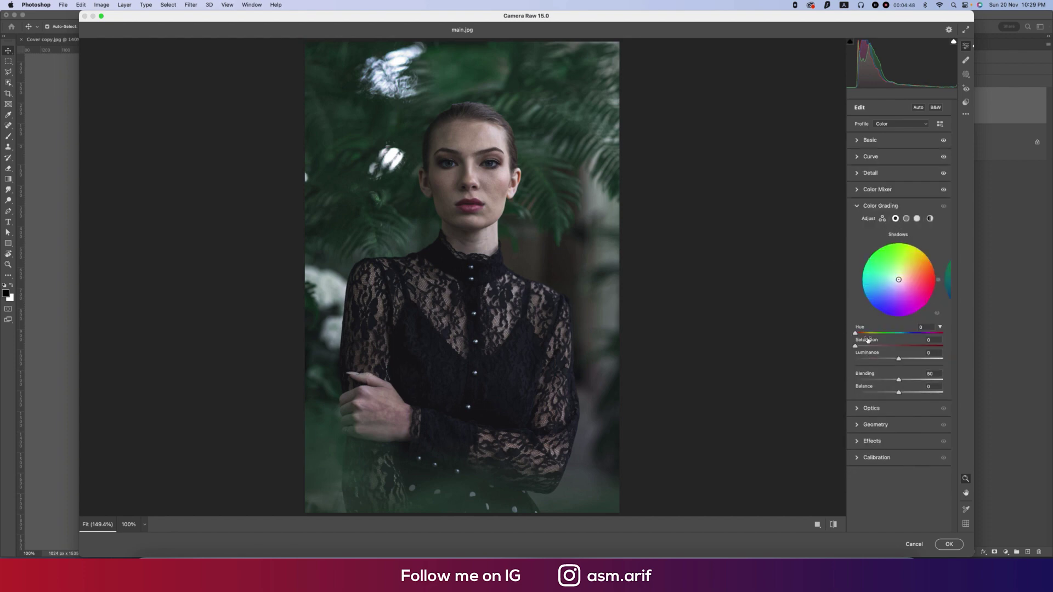
Step: Set Shadows hue to 15, then tint Midtones at Hue 216, Saturation 13
{"action": "mouse_move", "coordinate": [855, 333]}
{"action": "left_mouse_down"}
{"action": "mouse_move", "coordinate": [859, 347]}
{"action": "mouse_move", "coordinate": [876, 336]}
{"action": "left_mouse_up"}
{"action": "left_click", "coordinate": [906, 219]}
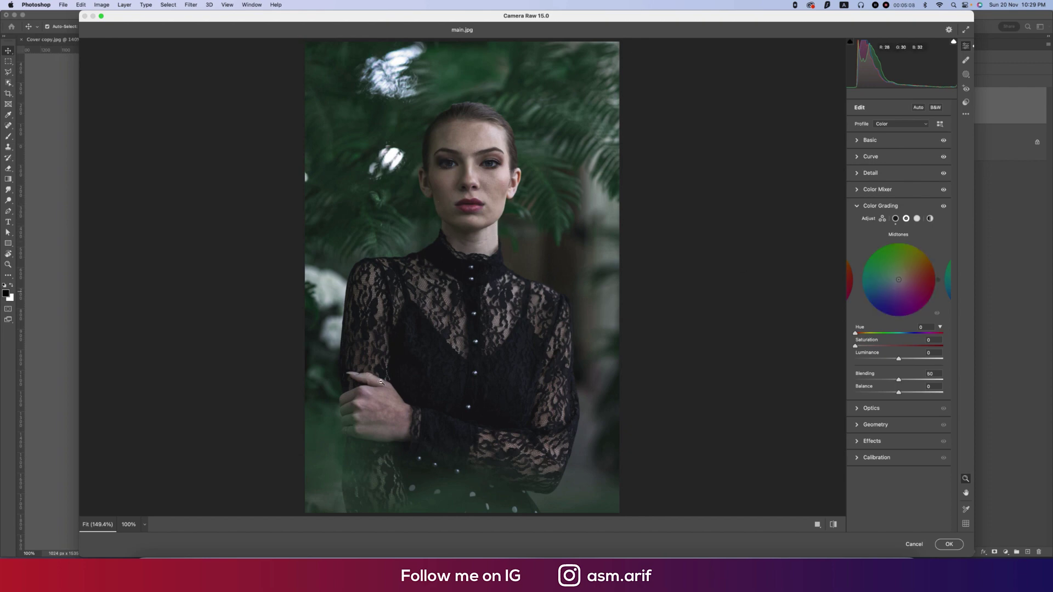
{"action": "left_click", "coordinate": [867, 346]}
{"action": "left_click_drag", "start_coordinate": [855, 333], "coordinate": [908, 341]}
{"action": "left_click", "coordinate": [833, 525]}
{"action": "left_click", "coordinate": [833, 525]}
Step: Tint Highlights at Hue 216 with Saturation 33, then ease Midtones saturation to 7
{"action": "left_click", "coordinate": [916, 218]}
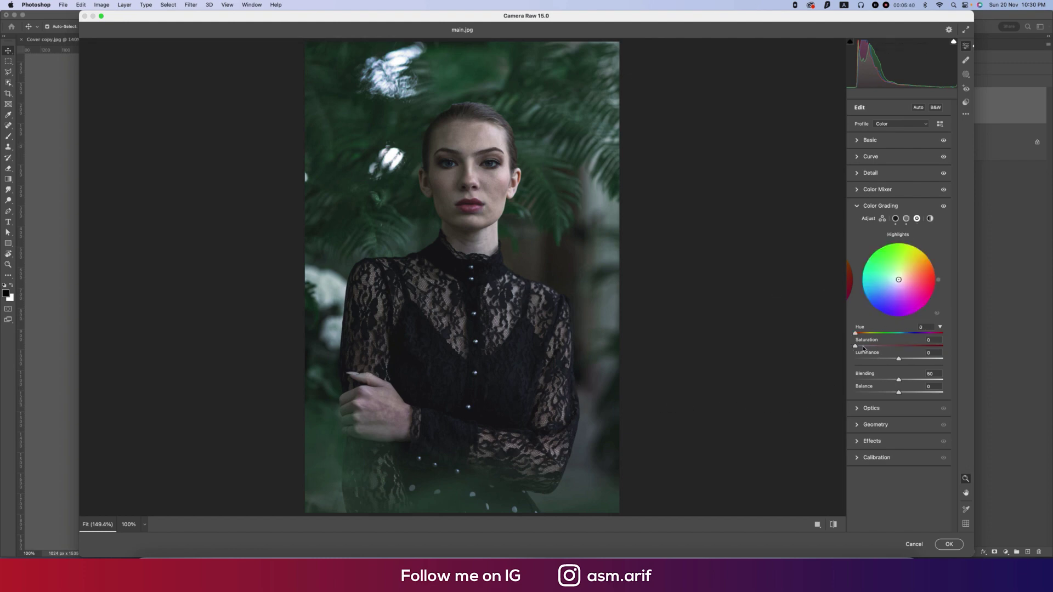
{"action": "mouse_move", "coordinate": [856, 345]}
{"action": "left_mouse_down"}
{"action": "mouse_move", "coordinate": [866, 336]}
{"action": "mouse_move", "coordinate": [908, 341]}
{"action": "left_mouse_up"}
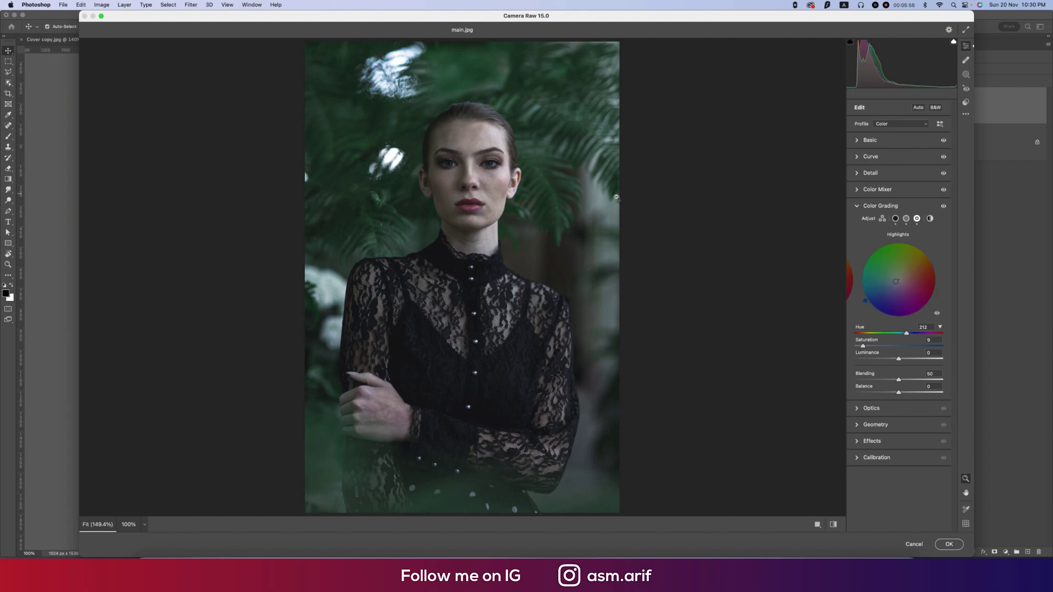
{"action": "left_click", "coordinate": [907, 219]}
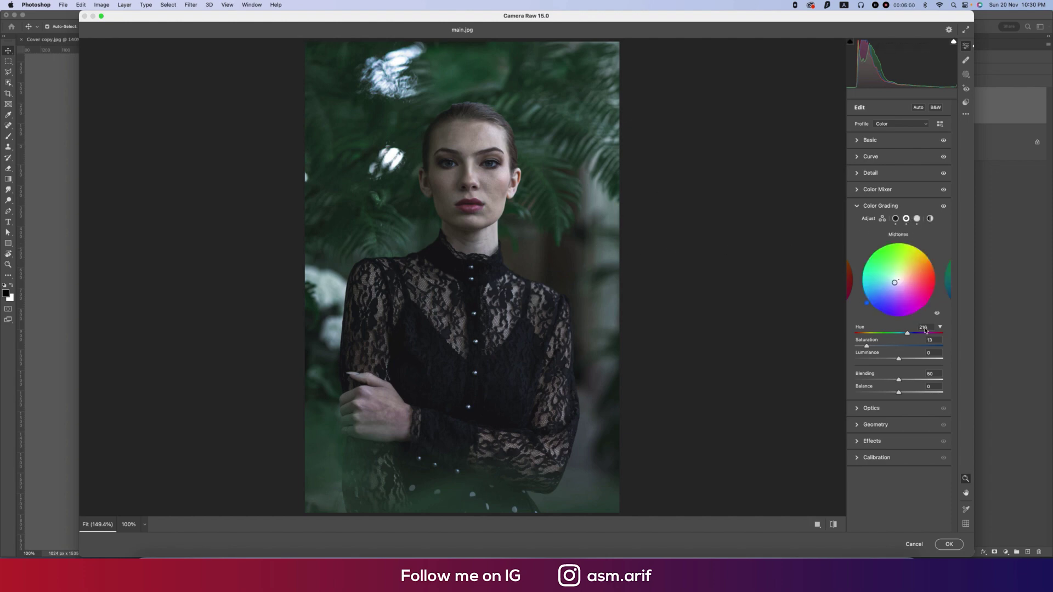
{"action": "left_click", "coordinate": [924, 327]}
{"action": "key", "text": "cmd+c"}
{"action": "left_click", "coordinate": [918, 218]}
{"action": "left_click", "coordinate": [927, 328]}
{"action": "key", "text": "cmd+v"}
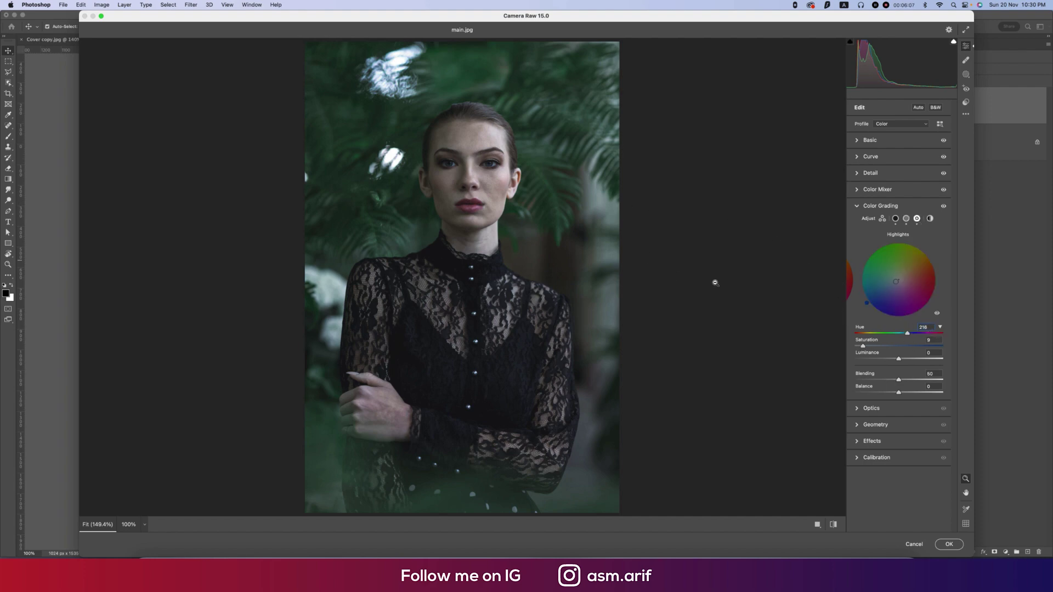
{"action": "mouse_move", "coordinate": [863, 346]}
{"action": "left_mouse_down"}
{"action": "mouse_move", "coordinate": [885, 348]}
{"action": "mouse_move", "coordinate": [868, 349]}
{"action": "left_mouse_up"}
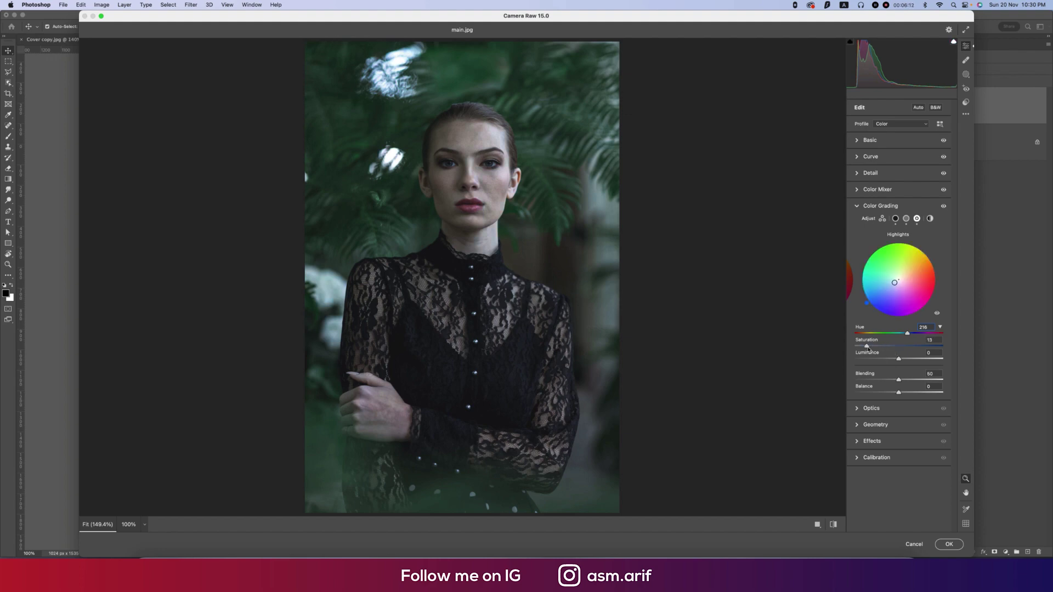
{"action": "left_click", "coordinate": [907, 219]}
{"action": "left_click_drag", "start_coordinate": [867, 350], "coordinate": [862, 350]}
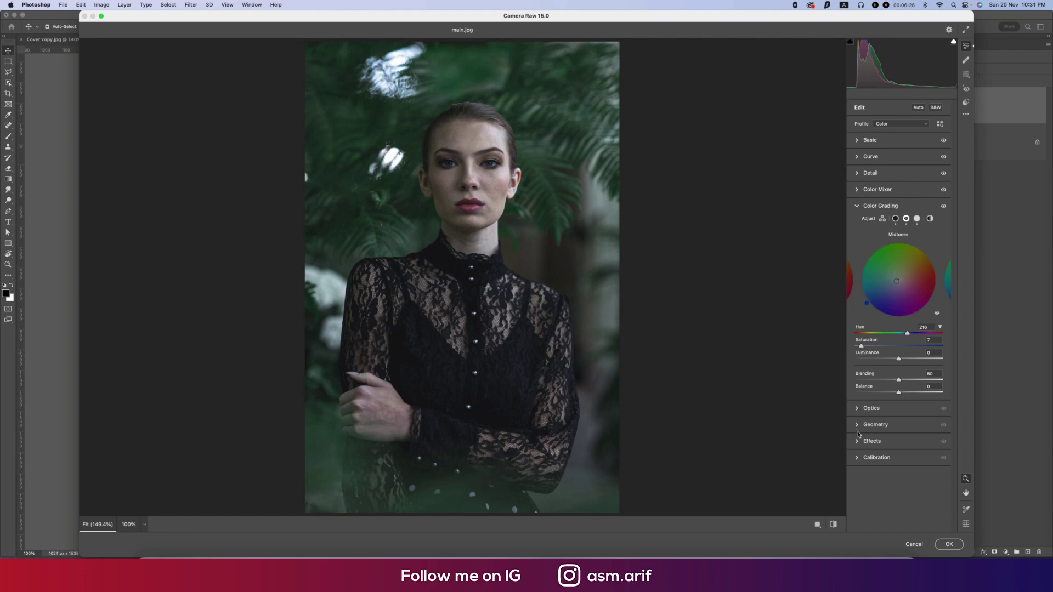
Step: Set Grain to 10 and Vignetting to -10 in the Effects panel
{"action": "left_click", "coordinate": [859, 441]}
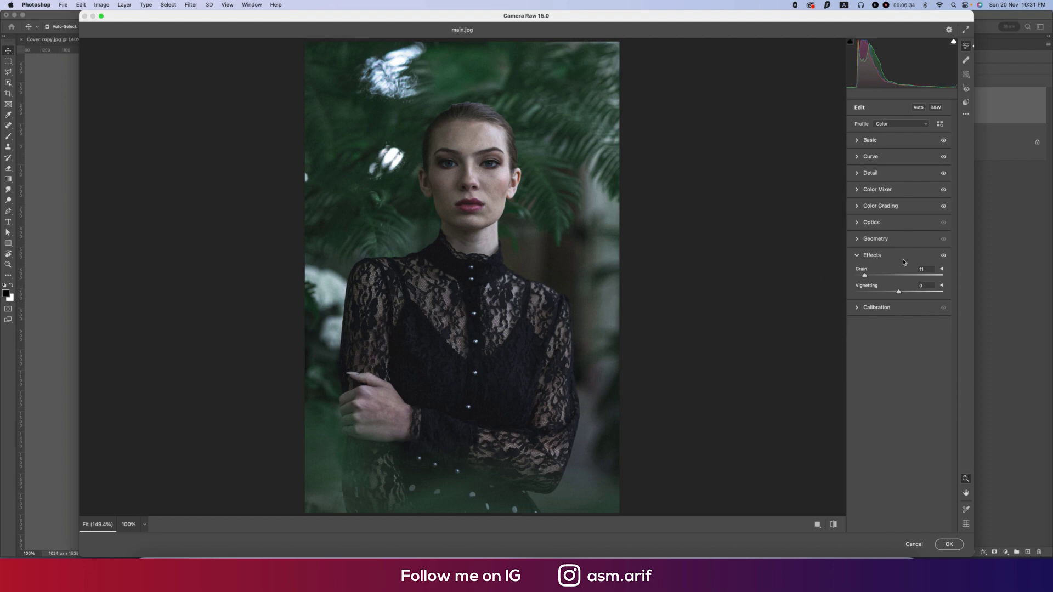
{"action": "left_click", "coordinate": [922, 270]}
{"action": "type", "text": "1"}
{"action": "left_click", "coordinate": [924, 289]}
{"action": "type", "text": "-10"}
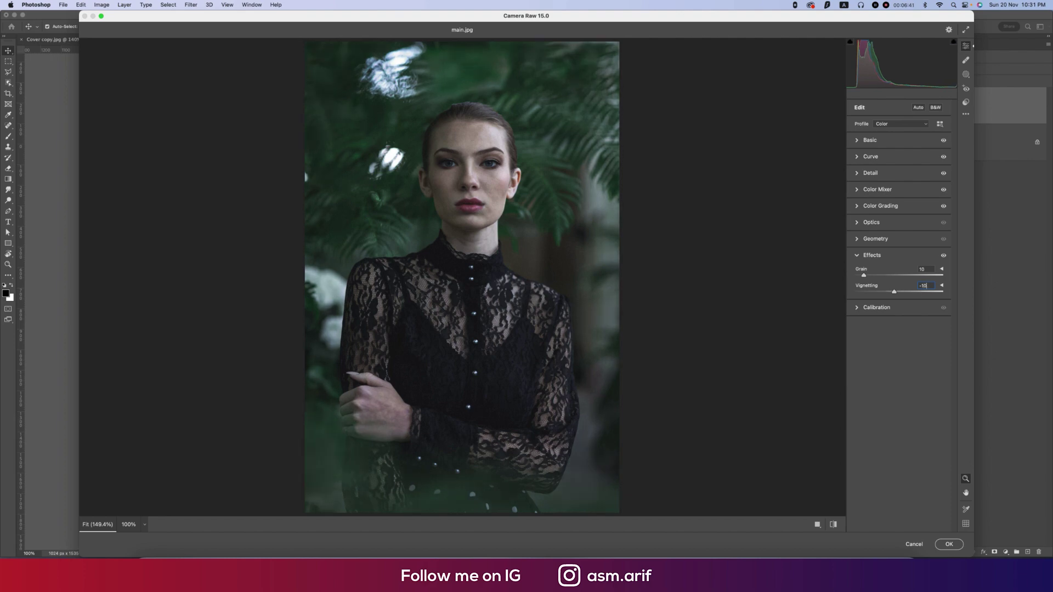
{"action": "left_click", "coordinate": [859, 311]}
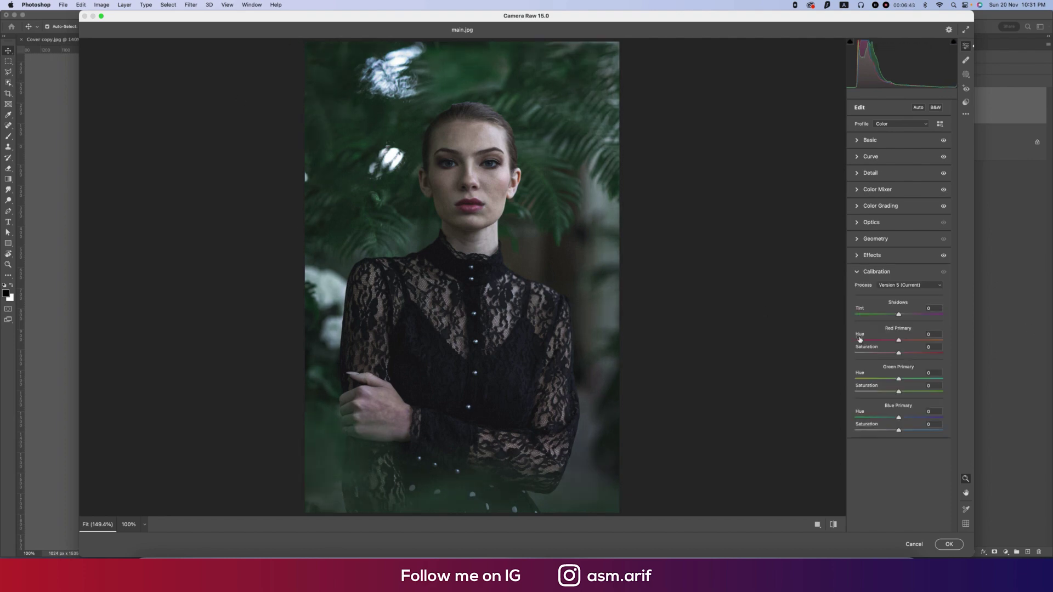
Step: Shift the Blue Primary hue to -22 with +5 saturation, checking the before/after view
{"action": "left_click", "coordinate": [891, 419]}
{"action": "left_click", "coordinate": [939, 427]}
{"action": "left_click", "coordinate": [834, 525]}
{"action": "left_click", "coordinate": [833, 525]}
Step: Set Green Primary hue +16 with saturation 5, and nudge Red Primary hue with saturation +5
{"action": "left_click_drag", "start_coordinate": [929, 375], "coordinate": [917, 385]}
{"action": "left_click", "coordinate": [915, 390]}
{"action": "type", "text": "5"}
{"action": "left_click", "coordinate": [935, 334]}
{"action": "left_click_drag", "start_coordinate": [899, 342], "coordinate": [913, 344]}
{"action": "key", "text": "Tab"}
{"action": "type", "text": "5"}
{"action": "key", "text": "Return"}
Step: In Basic, set Temperature to -9 and Tint to +9, then compare before and after
{"action": "left_click", "coordinate": [870, 139]}
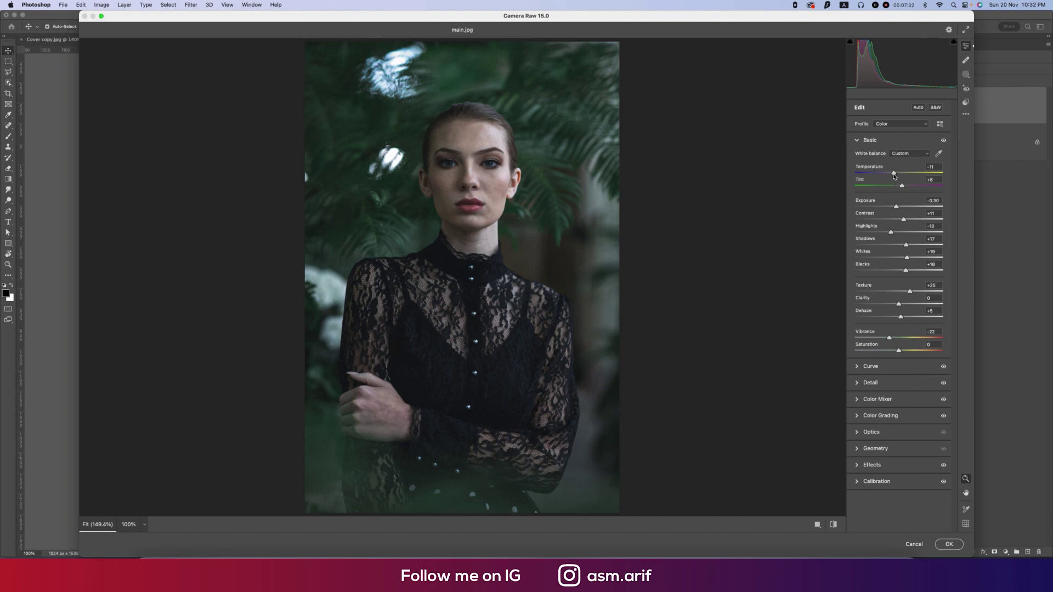
{"action": "left_click_drag", "start_coordinate": [893, 174], "coordinate": [894, 178]}
{"action": "left_click", "coordinate": [931, 180]}
{"action": "type", "text": "9"}
{"action": "key", "text": "Return"}
{"action": "left_click", "coordinate": [834, 524]}
{"action": "left_click", "coordinate": [833, 524]}
Step: Apply the Camera Raw grade, zoom to 160%, and toggle the Background copy's visibility to compare
{"action": "left_click", "coordinate": [945, 544]}
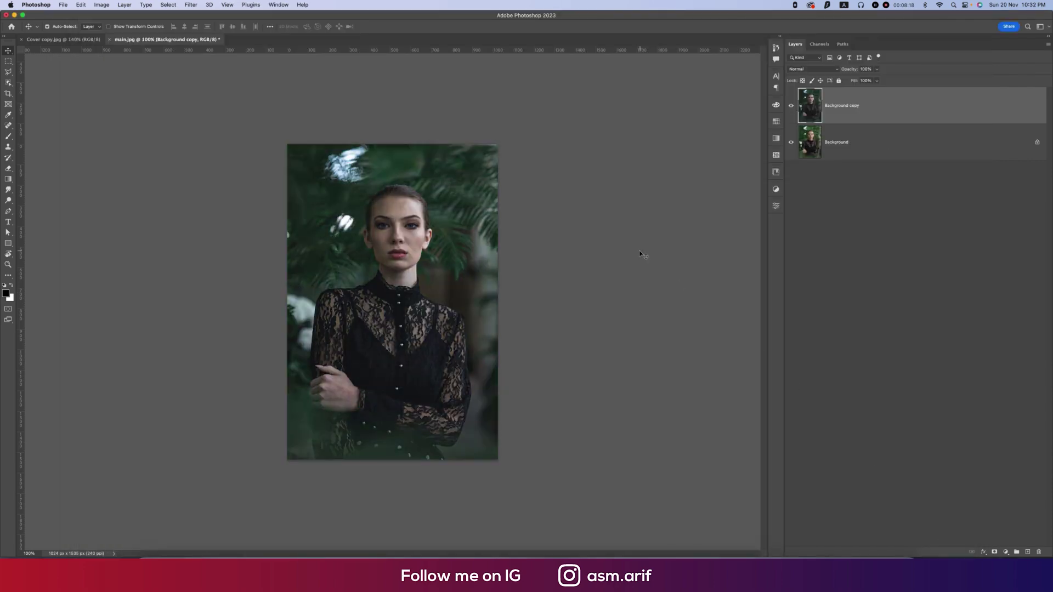
{"action": "key", "text": "super+plus"}
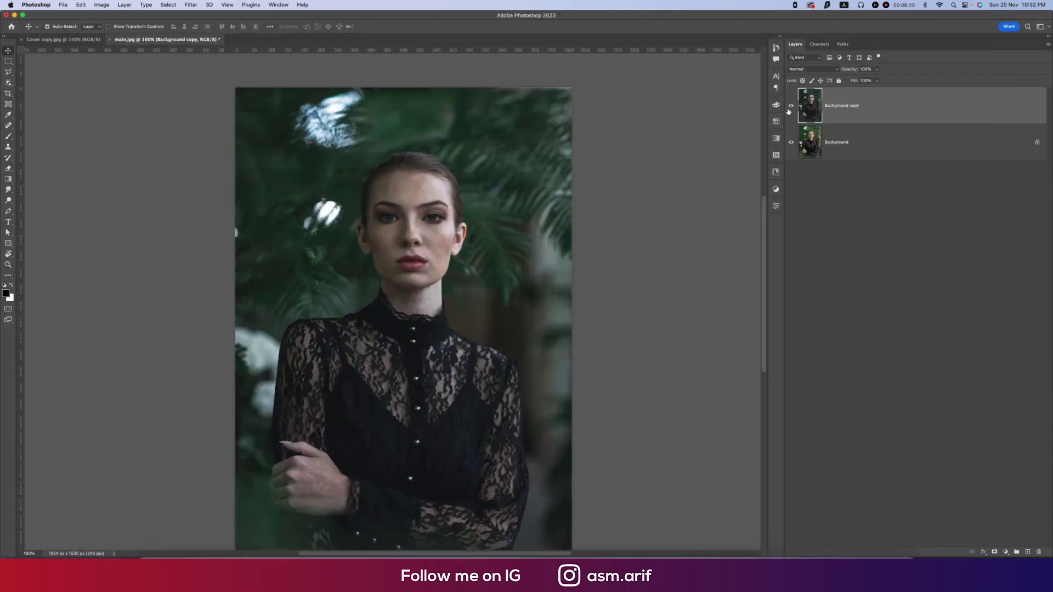
{"action": "left_click", "coordinate": [791, 107]}
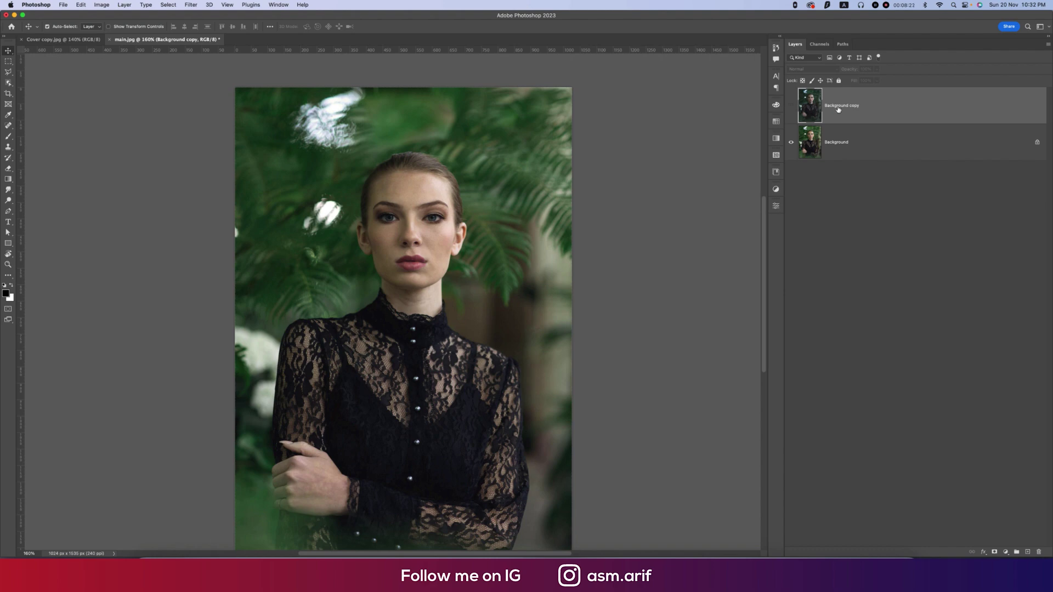
{"action": "left_click", "coordinate": [791, 107]}
Step: Reframe the photo with the Hand tool and compare the edited layer against the original again
{"action": "key", "text": "h"}
{"action": "left_click_drag", "start_coordinate": [549, 211], "coordinate": [556, 232]}
{"action": "left_click", "coordinate": [791, 106]}
{"action": "left_click", "coordinate": [791, 106]}
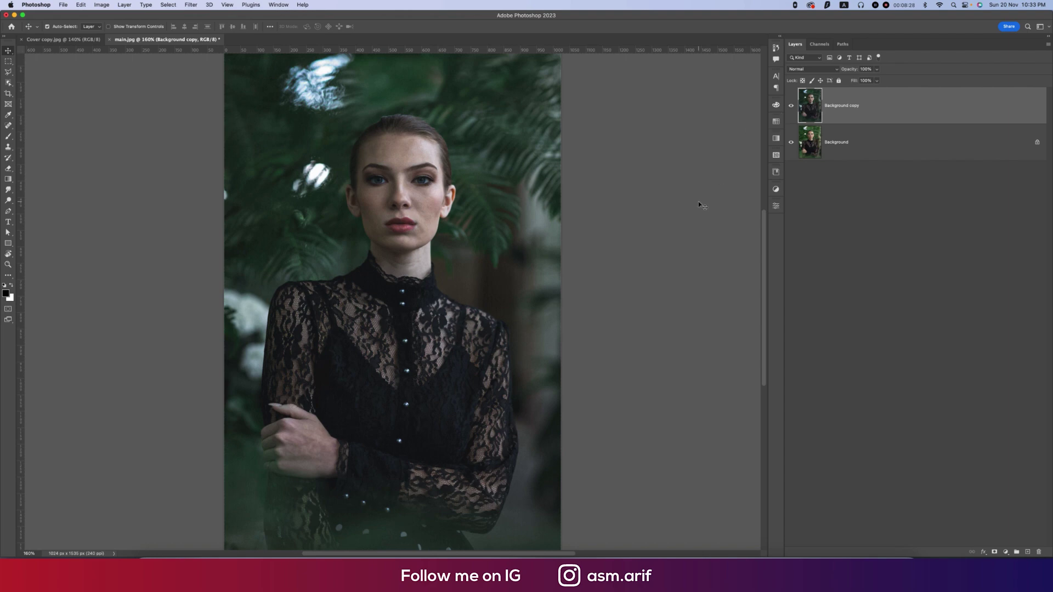